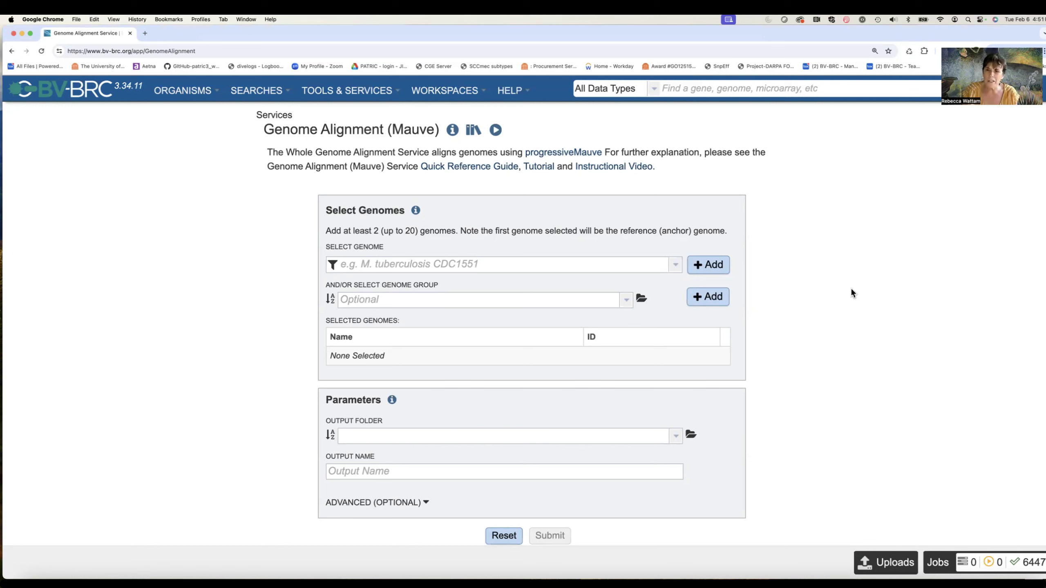
- Enable the manual seed weight at 15 in the advanced parameters and set the minimum pairwise LCB weight to 5000
{"action": "left_click", "coordinate": [426, 504]}
{"action": "scroll", "coordinate": [474, 488], "scroll_direction": "down", "scroll_amount": 3}
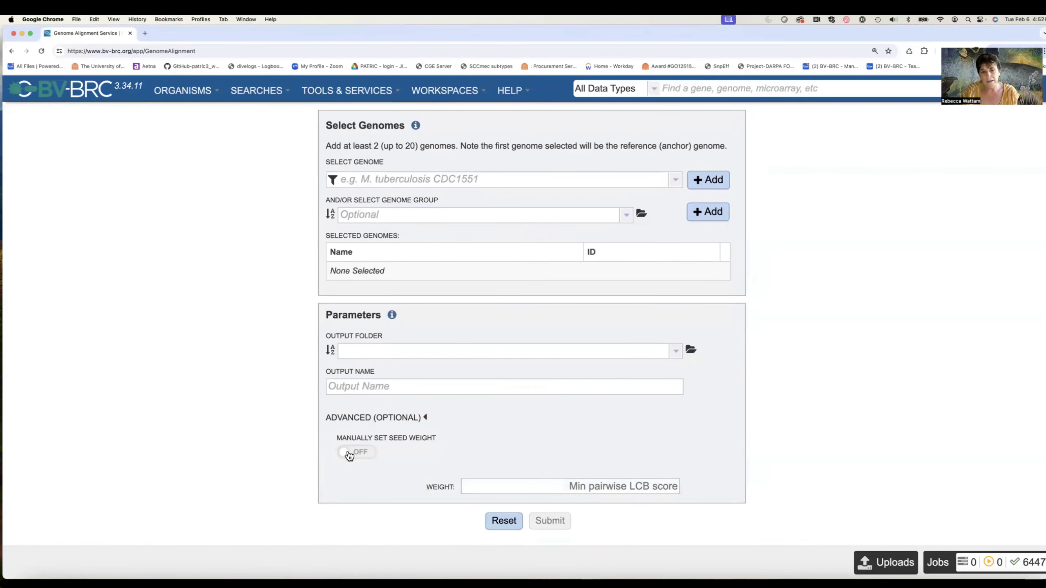
{"action": "left_click", "coordinate": [349, 453]}
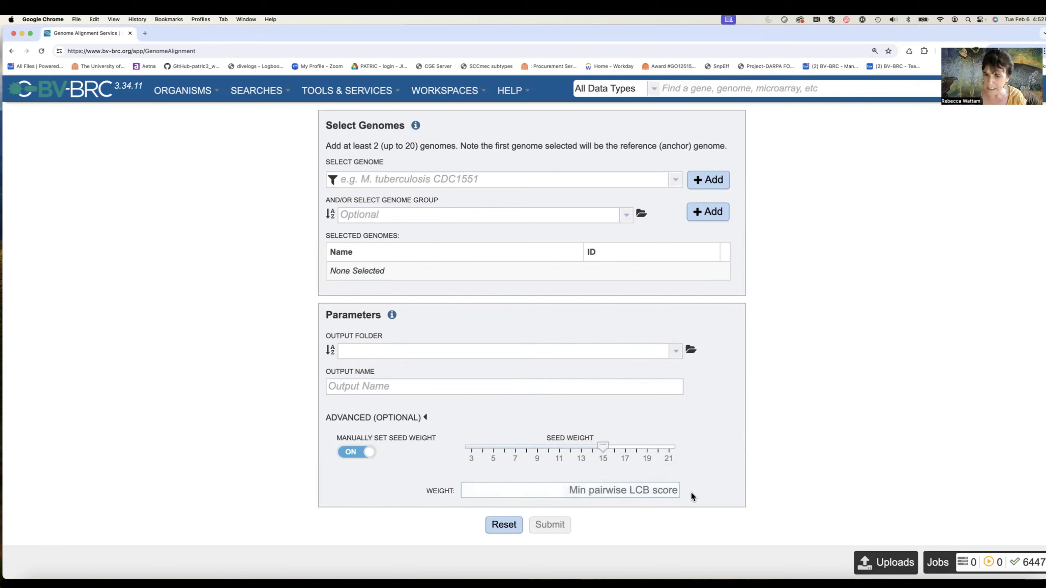
{"action": "mouse_move", "coordinate": [602, 448]}
{"action": "left_mouse_down"}
{"action": "mouse_move", "coordinate": [624, 449]}
{"action": "mouse_move", "coordinate": [587, 450]}
{"action": "mouse_move", "coordinate": [602, 449]}
{"action": "left_mouse_up"}
{"action": "left_click", "coordinate": [642, 491]}
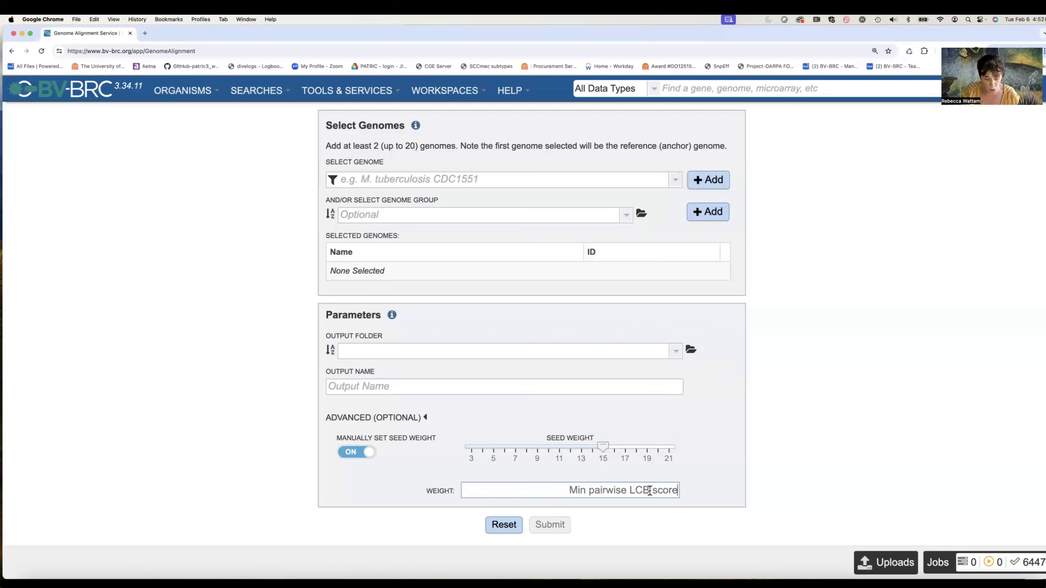
{"action": "type", "text": "5000"}
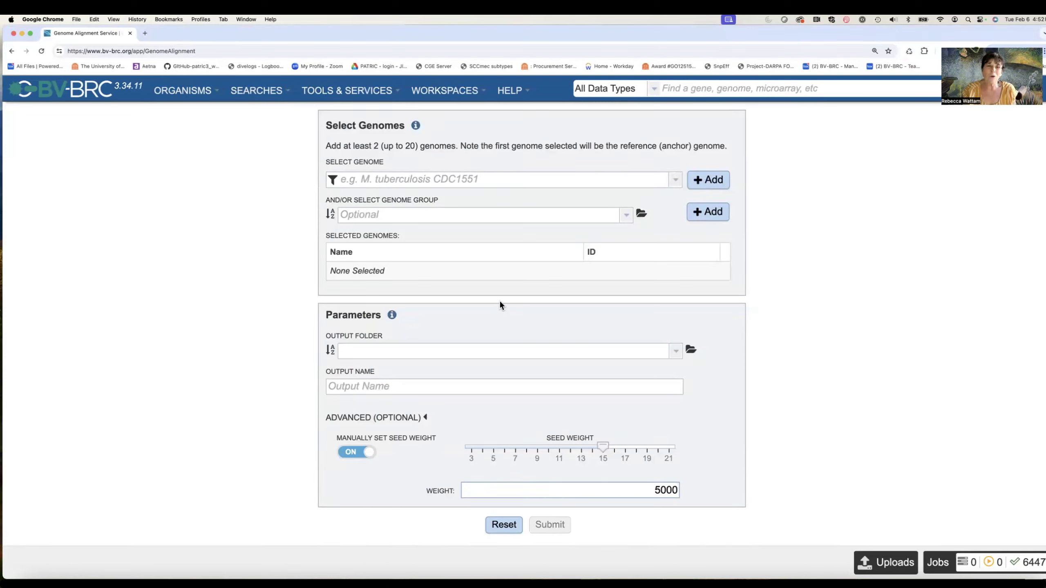
- Open the help for the alignment parameters and read how the manually set seed weight affects sensitivity
{"action": "left_click", "coordinate": [393, 315]}
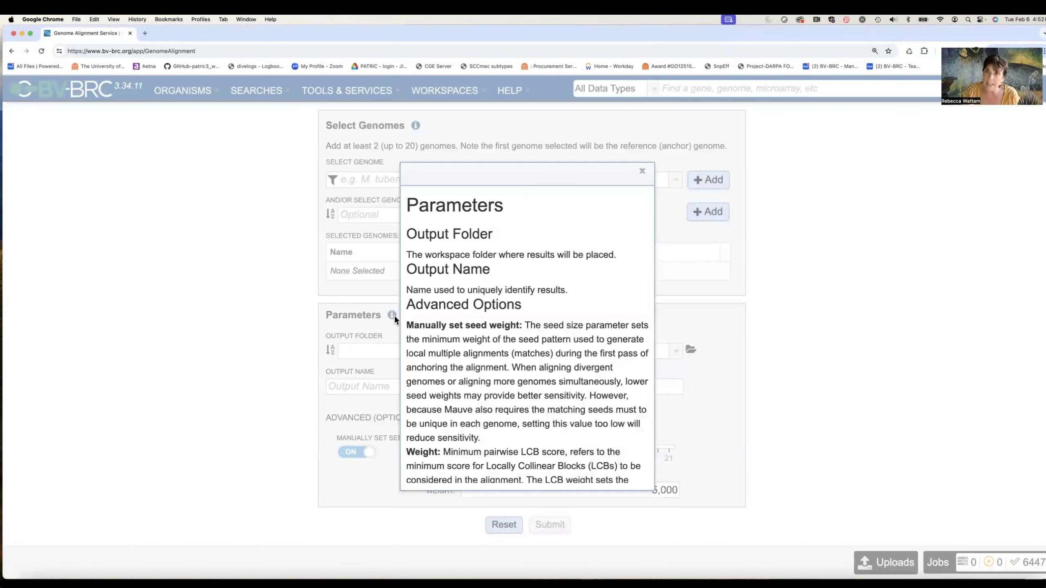
{"action": "scroll", "coordinate": [487, 324], "scroll_direction": "down", "scroll_amount": 5}
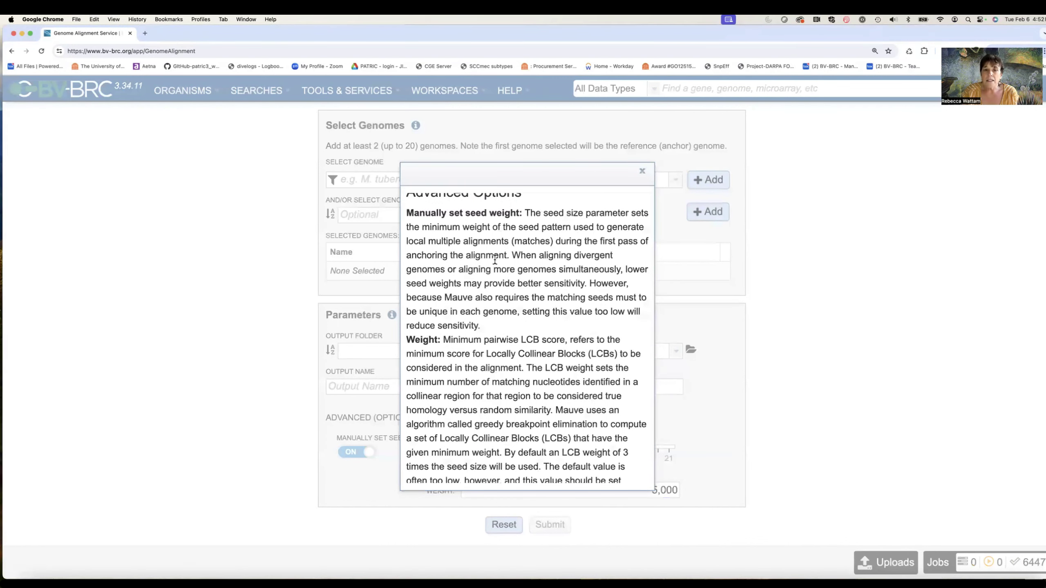
{"action": "scroll", "coordinate": [594, 236], "scroll_direction": "down", "scroll_amount": 1}
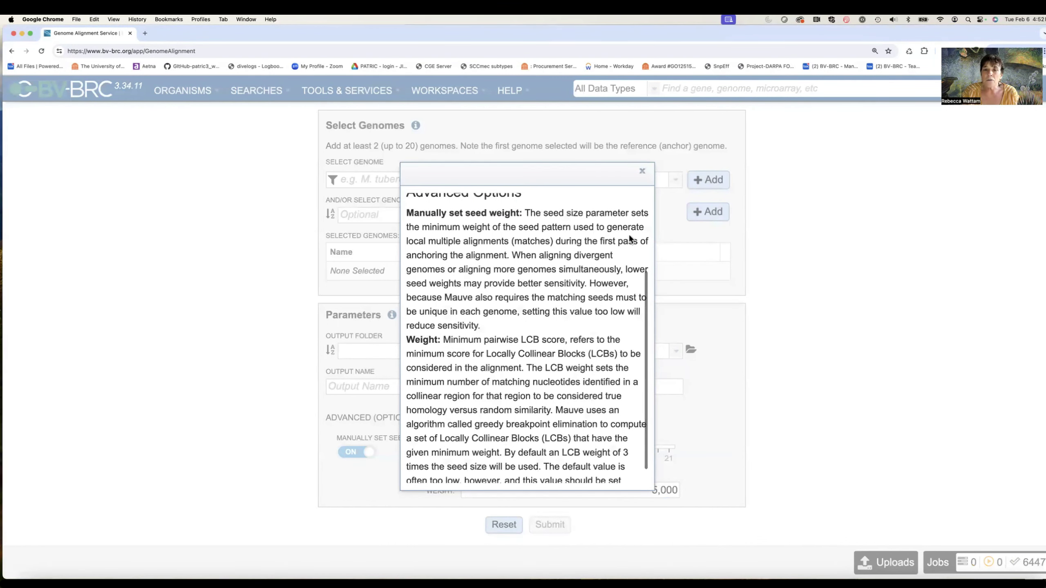
{"action": "left_click_drag", "start_coordinate": [407, 242], "coordinate": [556, 241]}
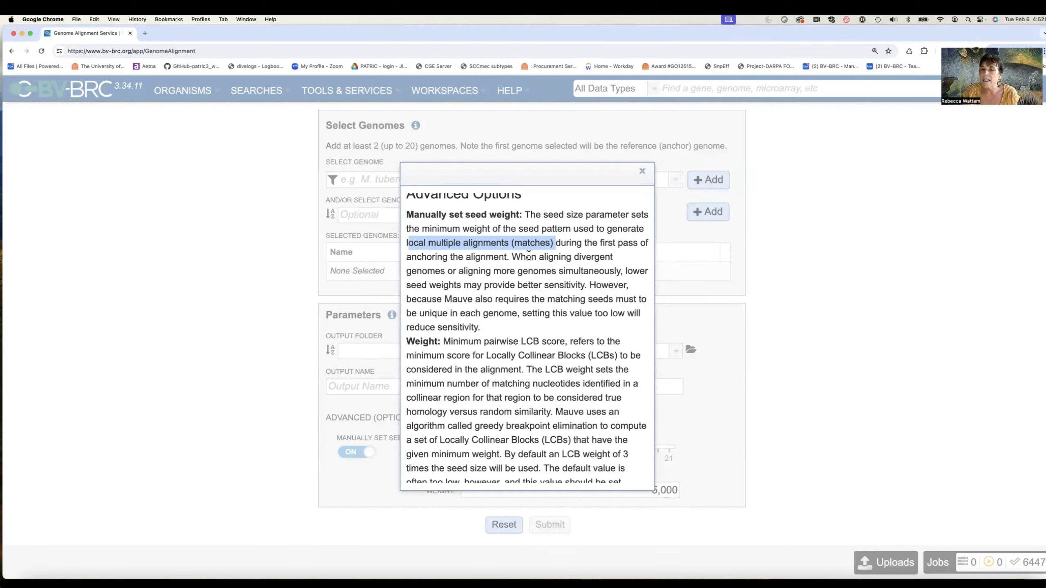
{"action": "left_click_drag", "start_coordinate": [521, 256], "coordinate": [592, 287]}
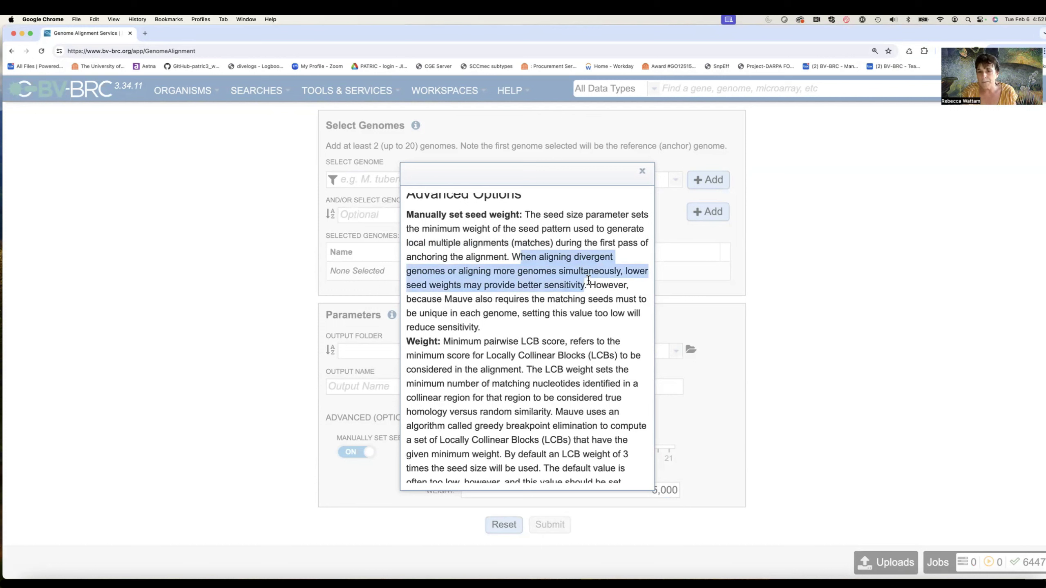
{"action": "left_click", "coordinate": [469, 309]}
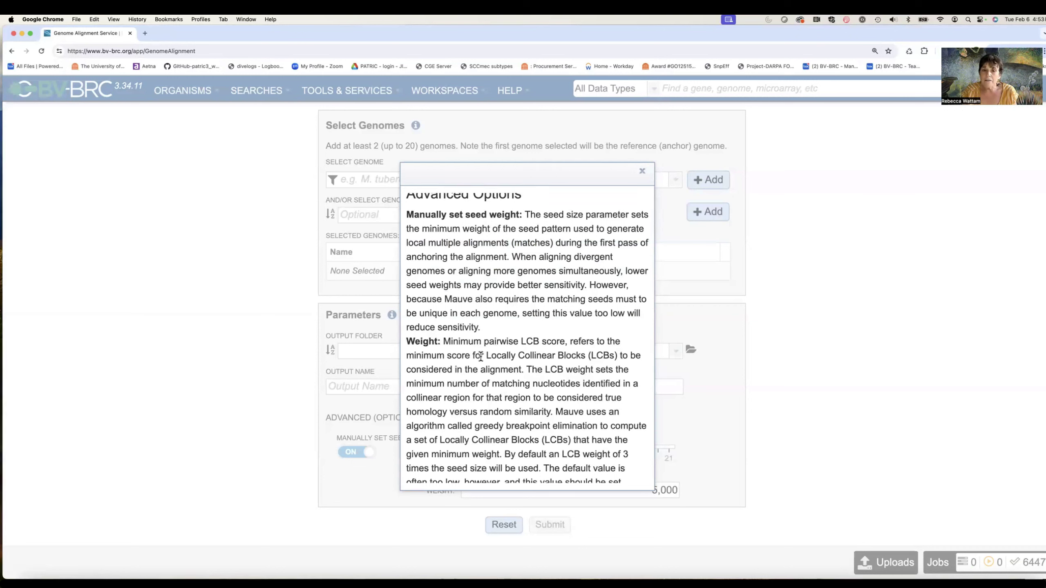
- Read the help on the LCB weight, covering Locally Collinear Blocks, greedy breakpoint elimination and the default value, and close it
{"action": "left_click_drag", "start_coordinate": [486, 355], "coordinate": [588, 357]}
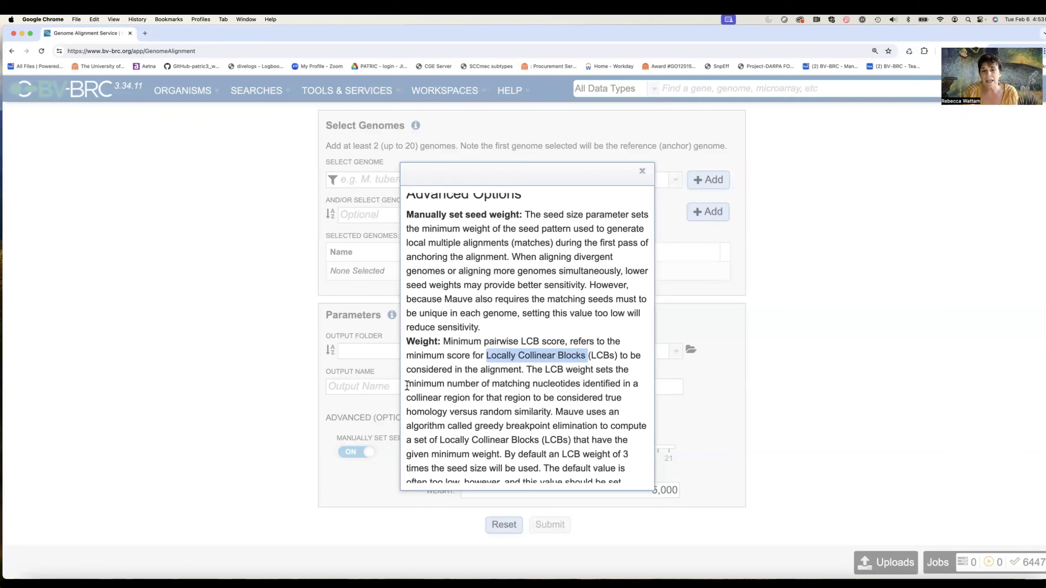
{"action": "left_click_drag", "start_coordinate": [407, 385], "coordinate": [471, 399]}
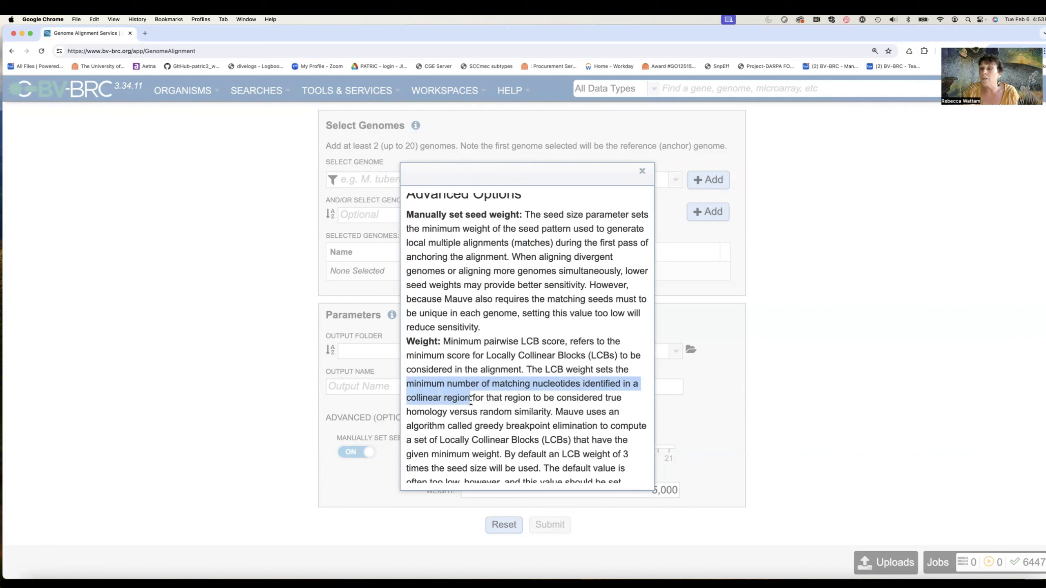
{"action": "left_click_drag", "start_coordinate": [471, 400], "coordinate": [545, 412]}
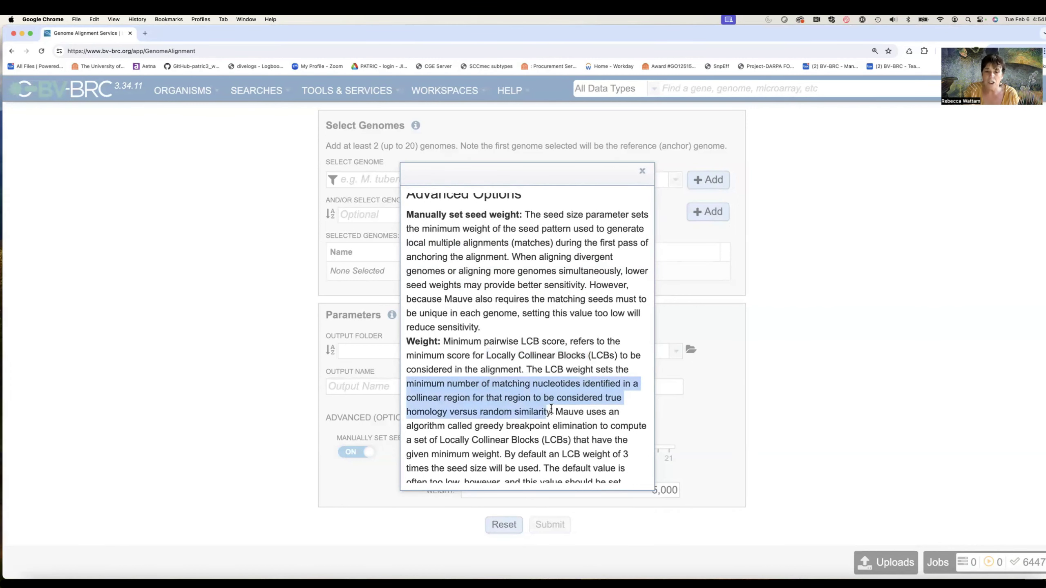
{"action": "left_click", "coordinate": [532, 443]}
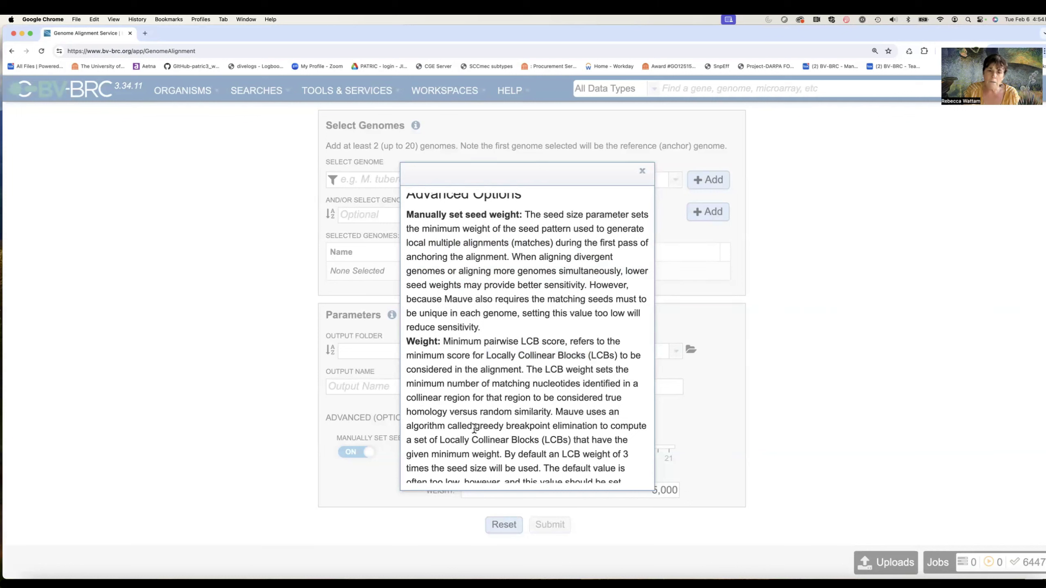
{"action": "left_click_drag", "start_coordinate": [474, 428], "coordinate": [601, 426]}
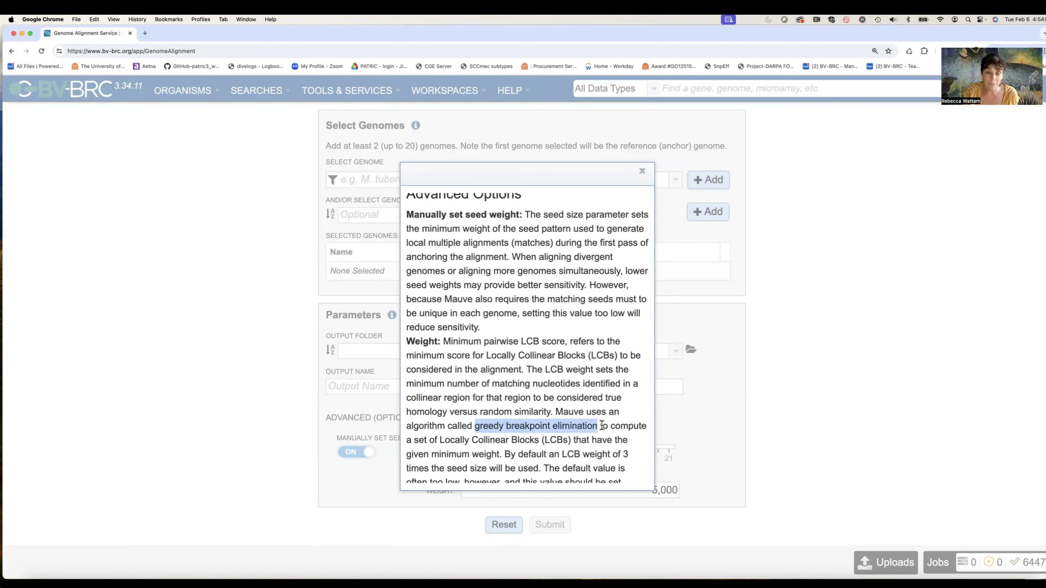
{"action": "scroll", "coordinate": [504, 409], "scroll_direction": "down", "scroll_amount": 2}
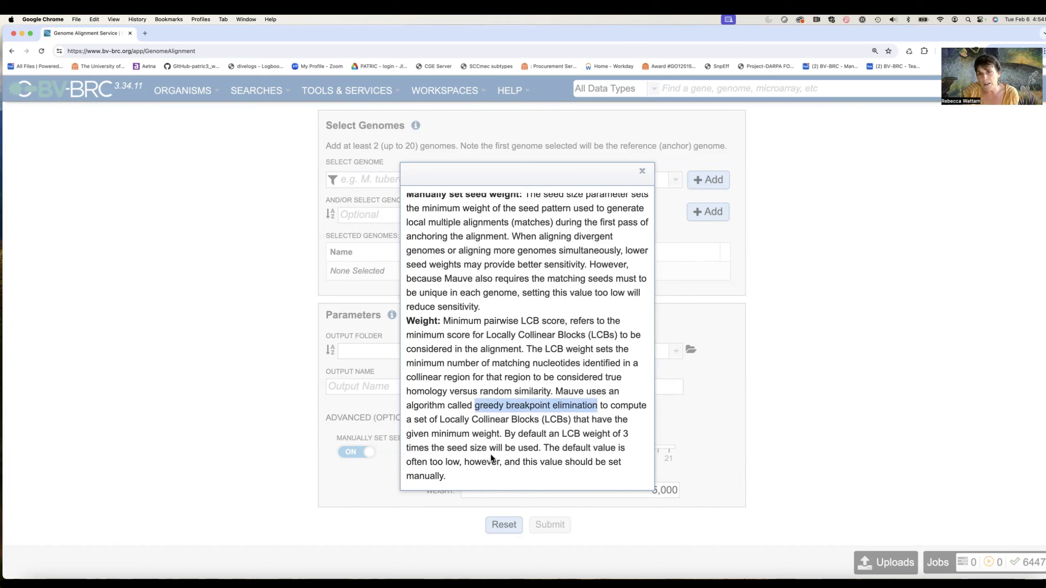
{"action": "scroll", "coordinate": [492, 316], "scroll_direction": "up", "scroll_amount": 3}
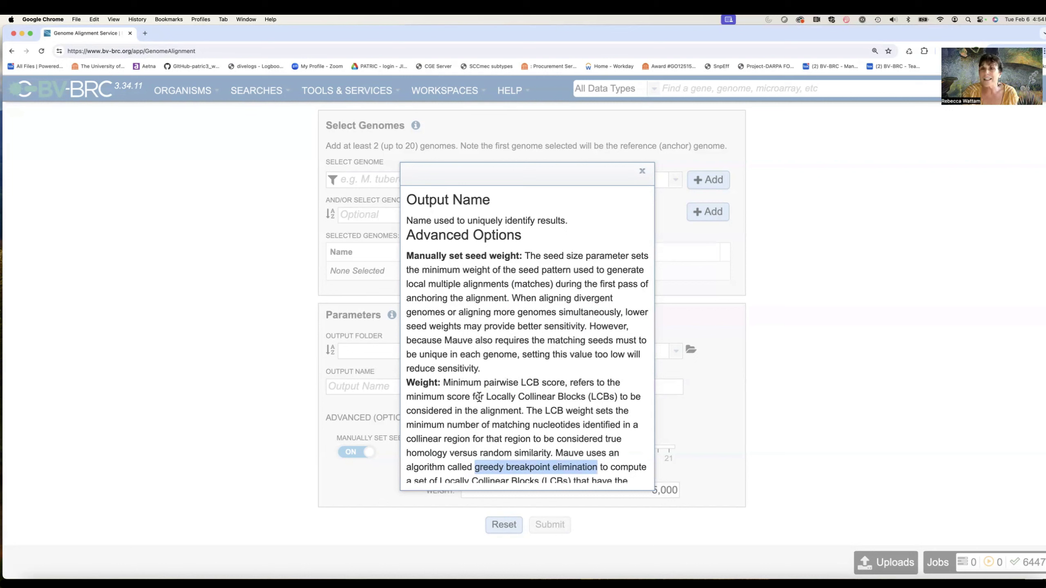
{"action": "left_click", "coordinate": [642, 174]}
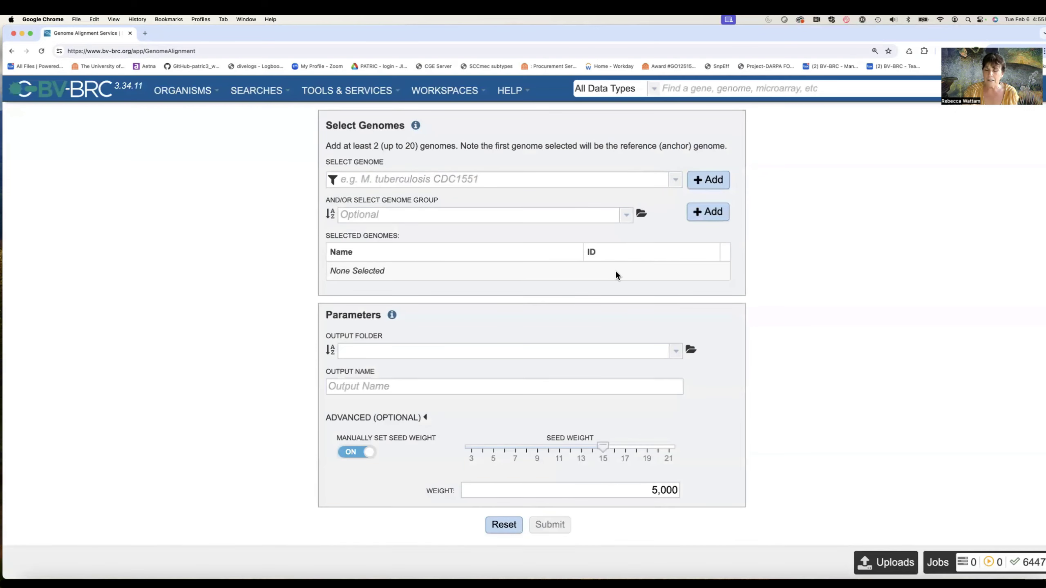
- Open the alignment viewer for the completed job "Brucella melitensis suis abortus" from the list of submitted jobs
{"action": "left_click", "coordinate": [942, 564]}
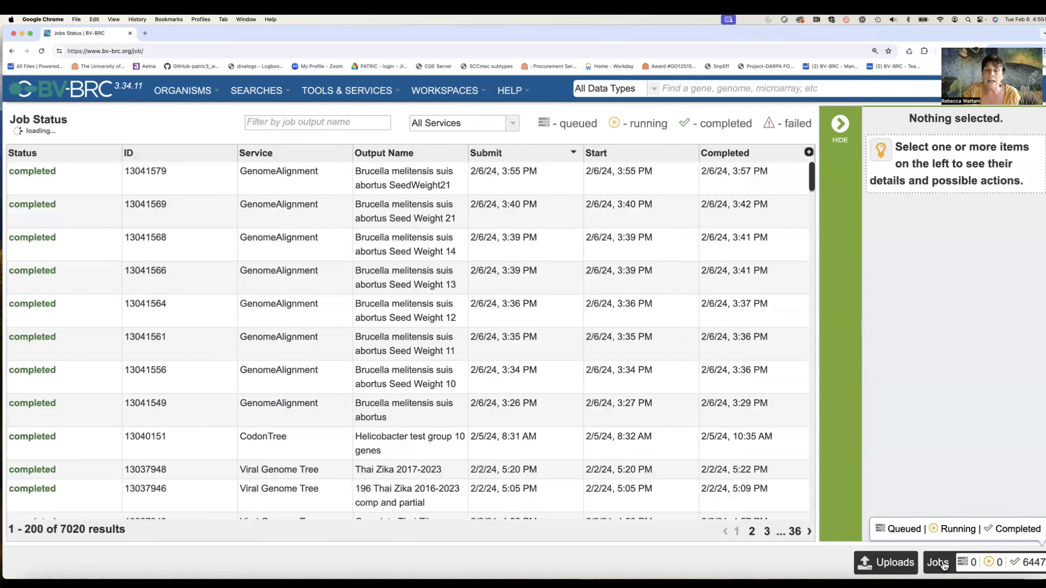
{"action": "scroll", "coordinate": [473, 414], "scroll_direction": "down", "scroll_amount": 1}
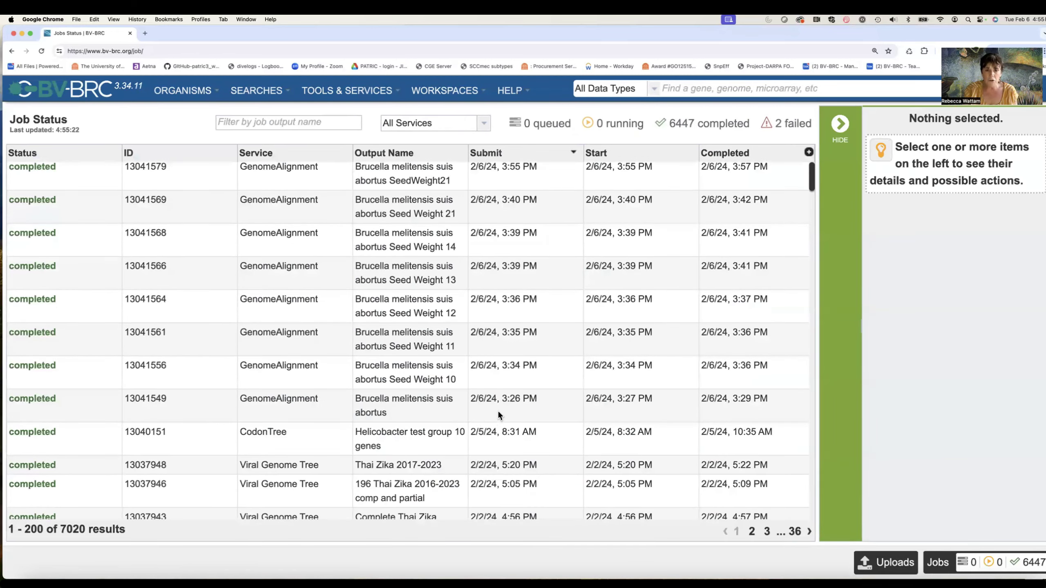
{"action": "left_click", "coordinate": [498, 407]}
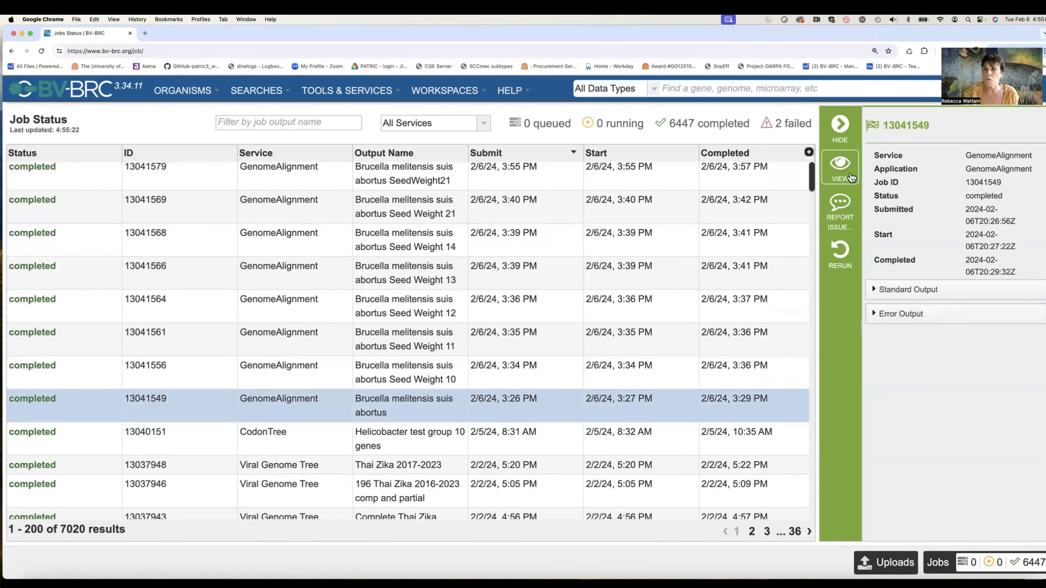
{"action": "left_click", "coordinate": [829, 166]}
{"action": "left_click", "coordinate": [763, 120]}
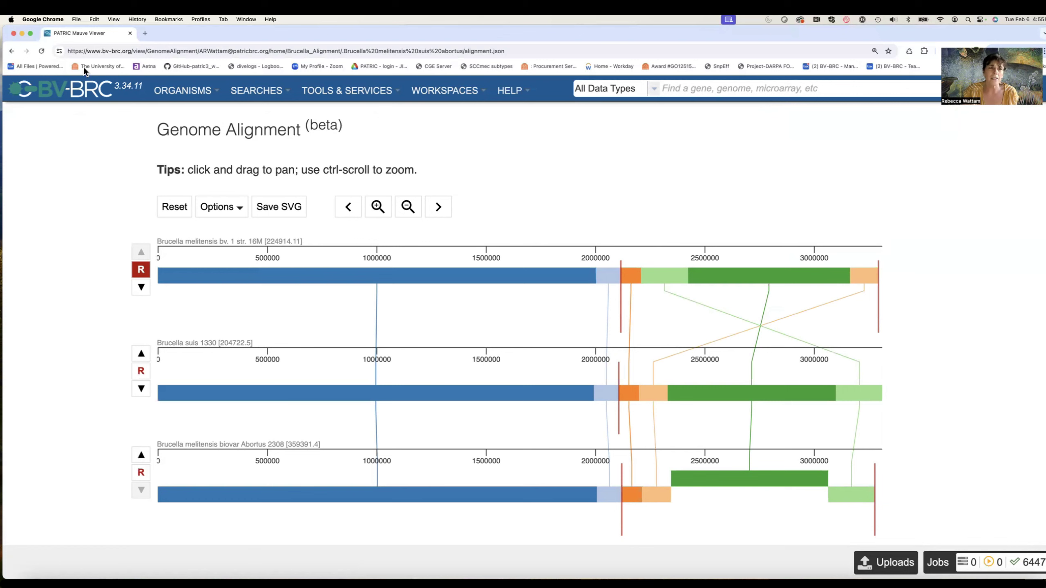
- Return to the Brucella_Alignment folder and view the alignment of the Seed Weight 10 job
{"action": "left_click", "coordinate": [11, 52]}
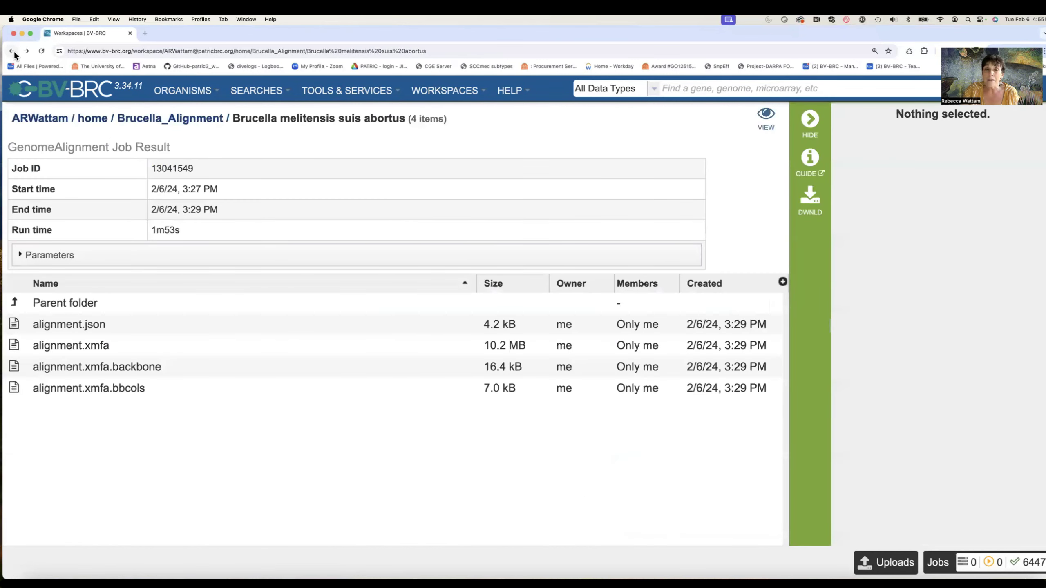
{"action": "left_click", "coordinate": [204, 122]}
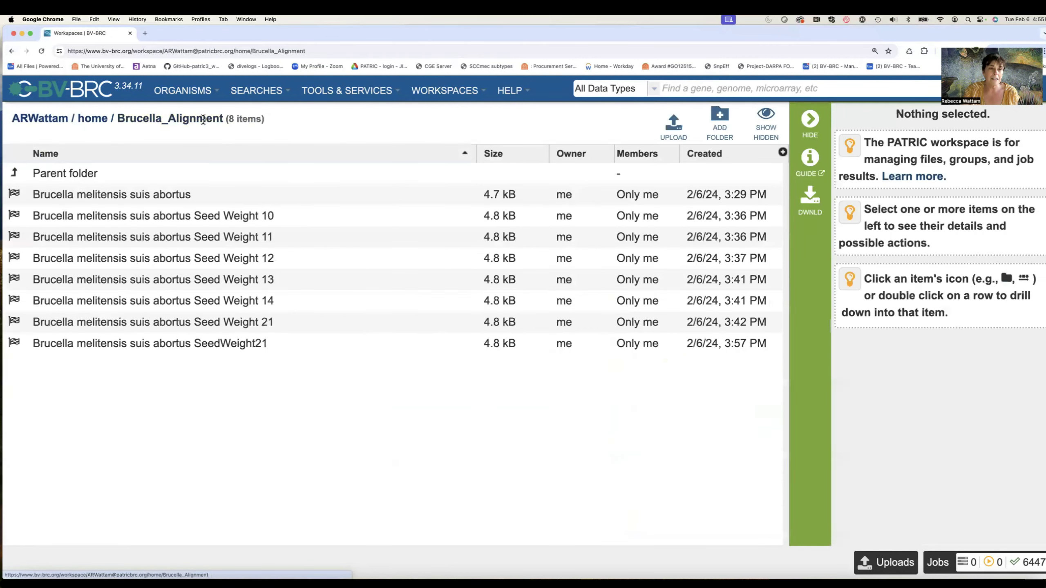
{"action": "left_click", "coordinate": [310, 222]}
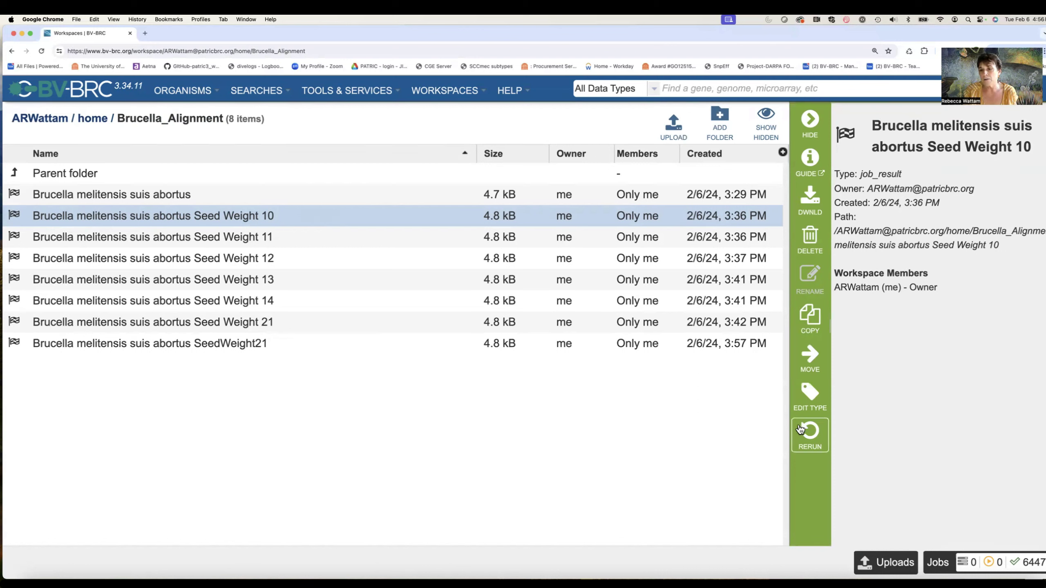
{"action": "double_click", "coordinate": [17, 218]}
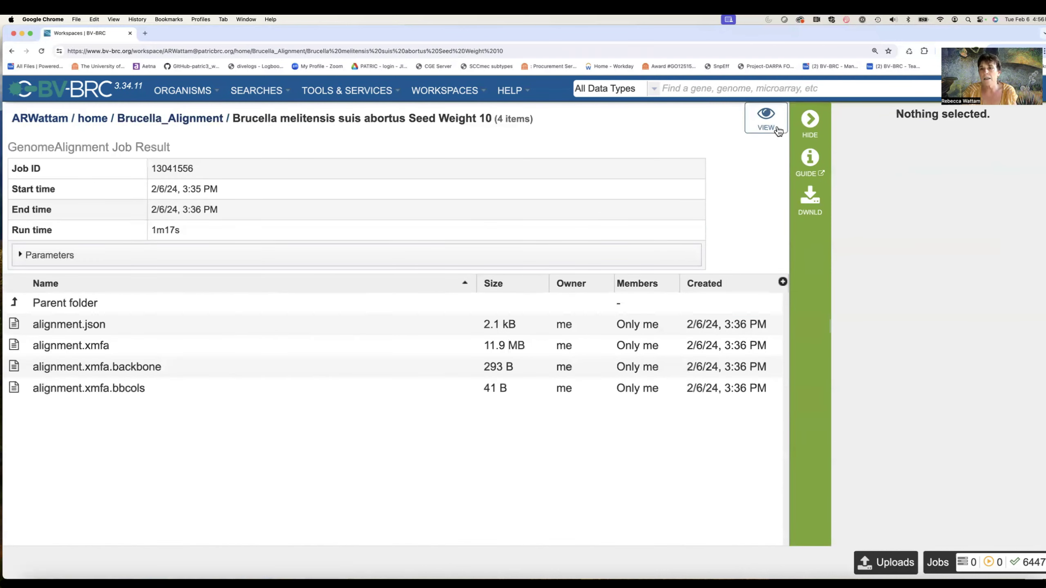
{"action": "left_click", "coordinate": [777, 130]}
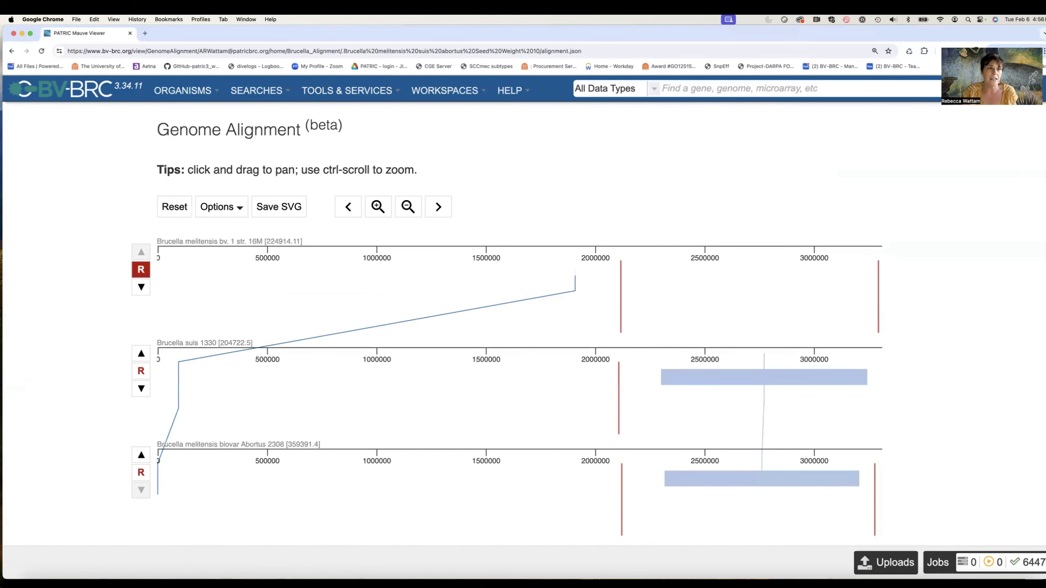
- Go back to the Brucella_Alignment folder and view the alignment of the Seed Weight 13 job
{"action": "left_click", "coordinate": [11, 51]}
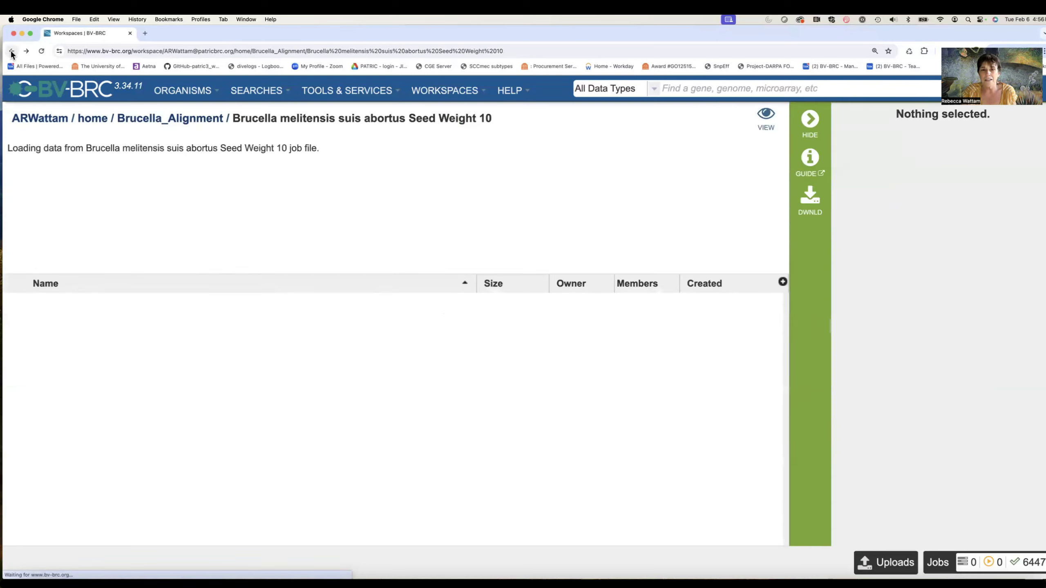
{"action": "left_click", "coordinate": [201, 121]}
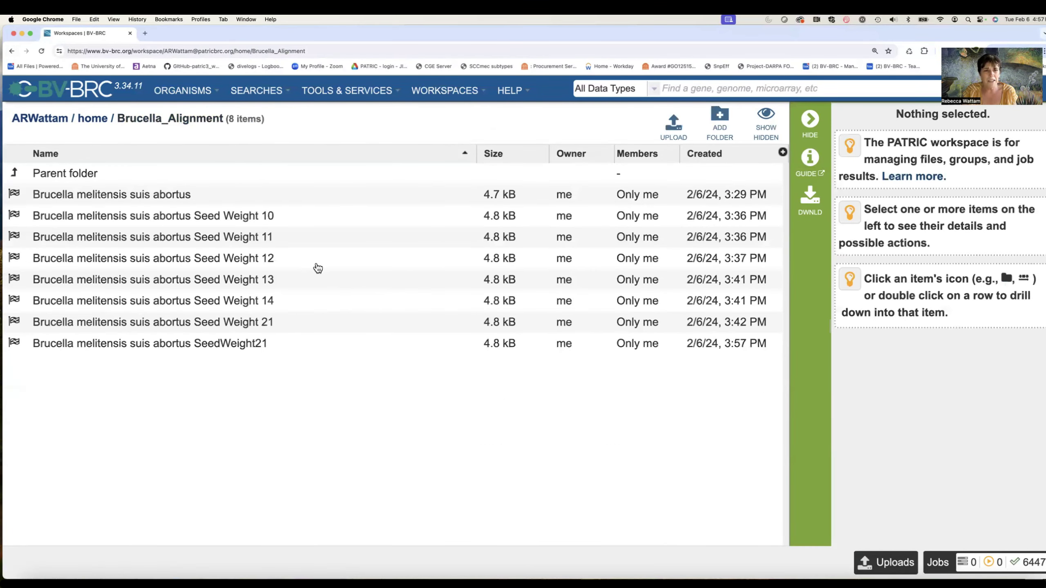
{"action": "left_click", "coordinate": [310, 285]}
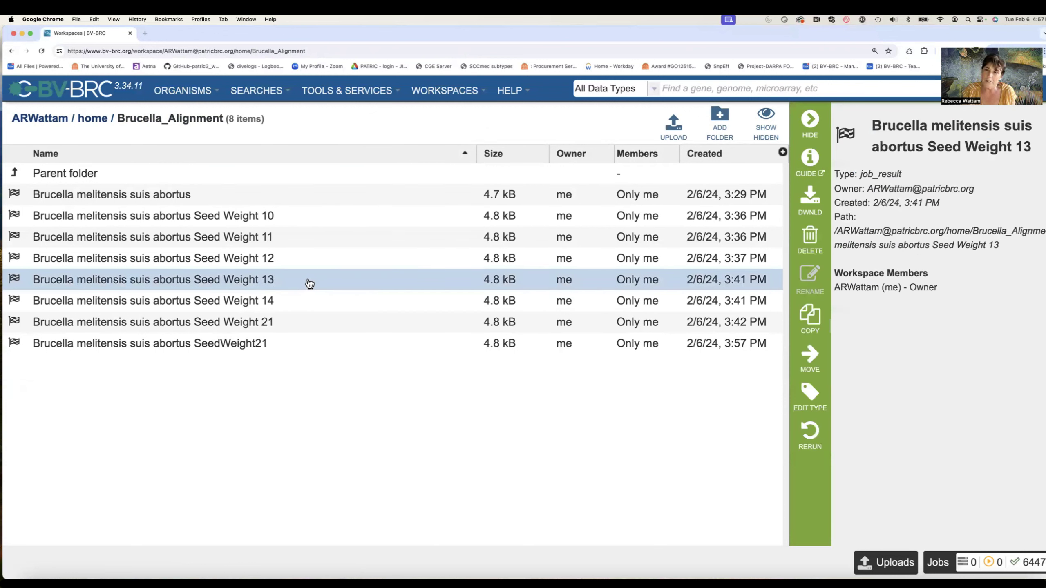
{"action": "left_click", "coordinate": [12, 280]}
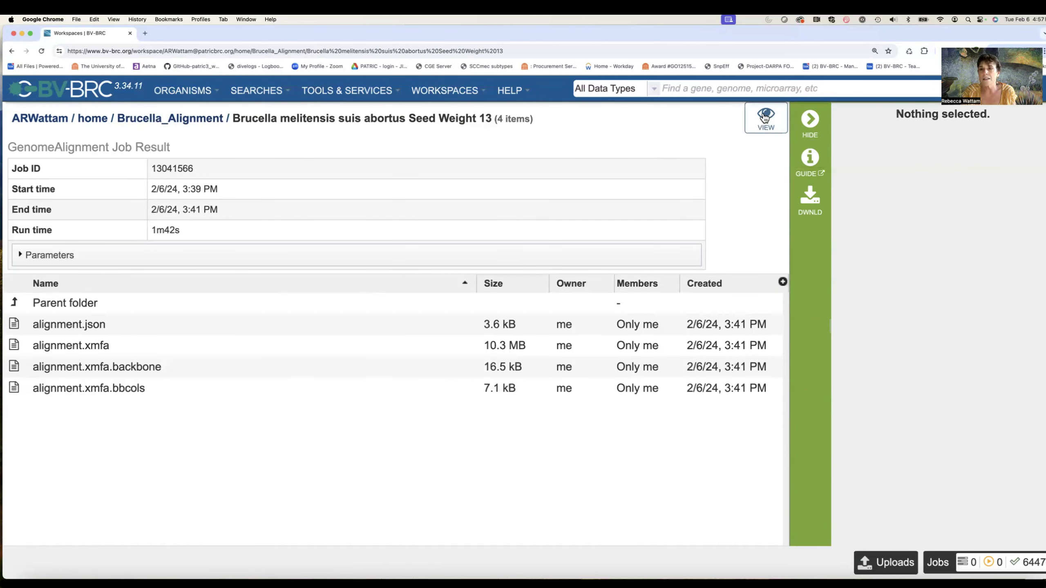
{"action": "left_click", "coordinate": [764, 118]}
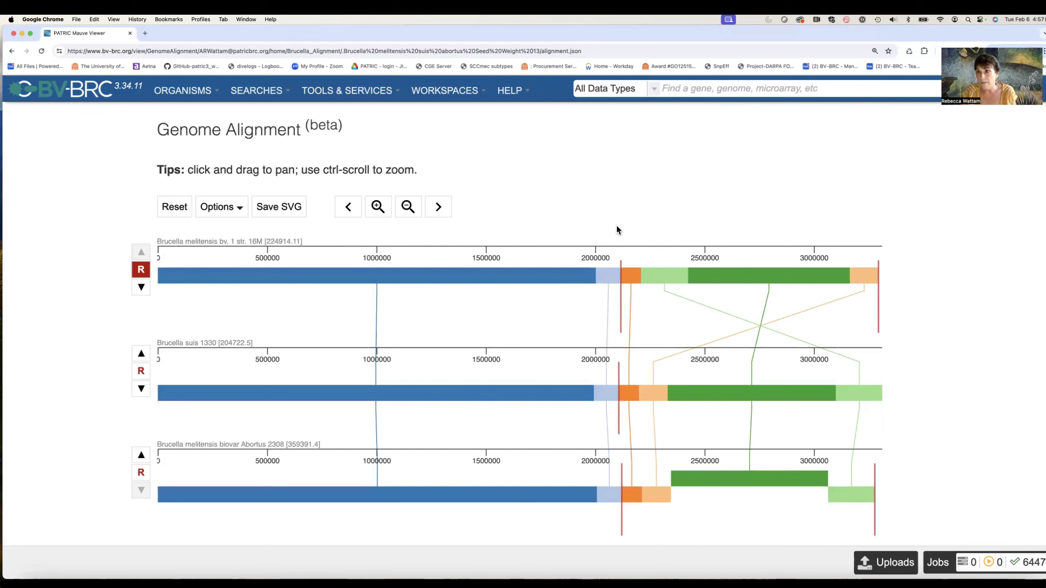
- Go back to the Brucella_Alignment folder and view the alignment of the "Brucella melitensis suis abortus SeedWeight21" job
{"action": "left_click", "coordinate": [11, 51]}
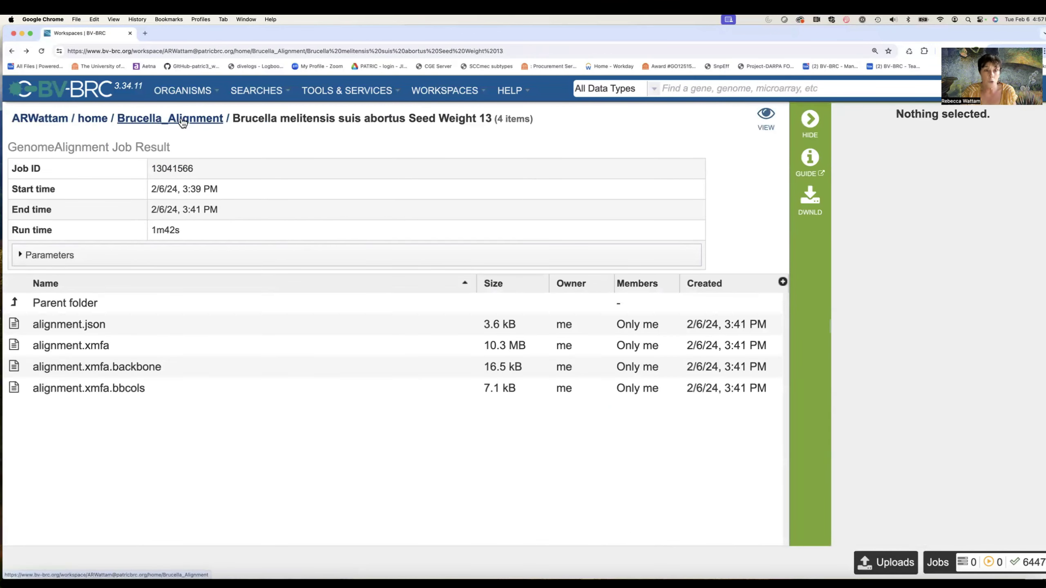
{"action": "left_click", "coordinate": [183, 119]}
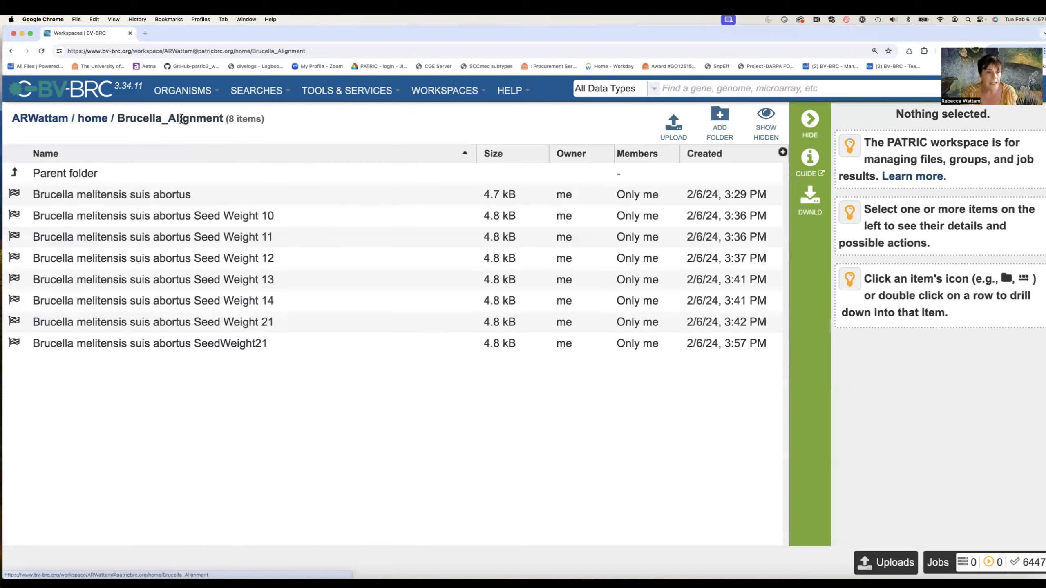
{"action": "left_click", "coordinate": [284, 347]}
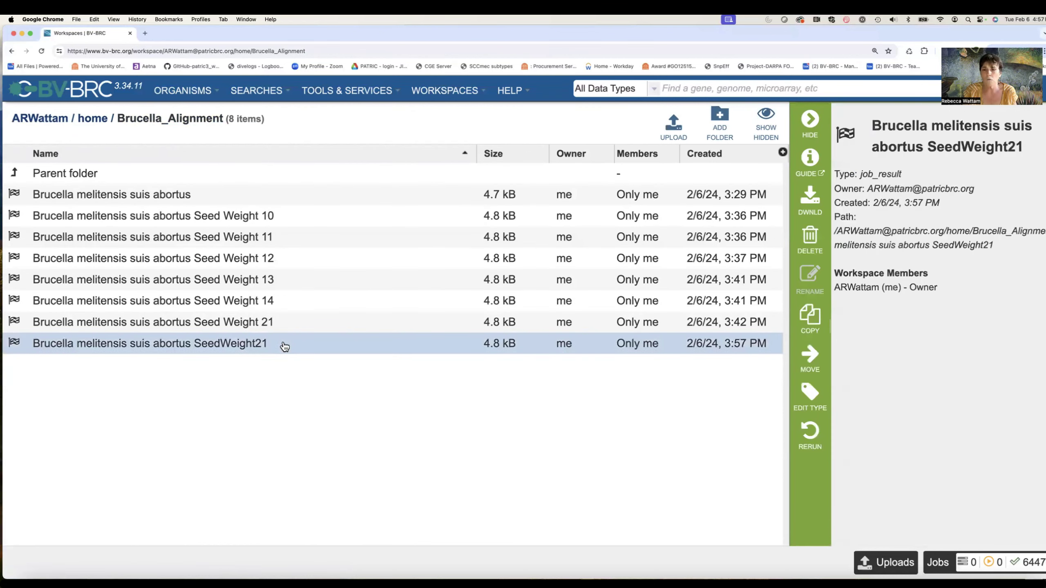
{"action": "left_click", "coordinate": [14, 344]}
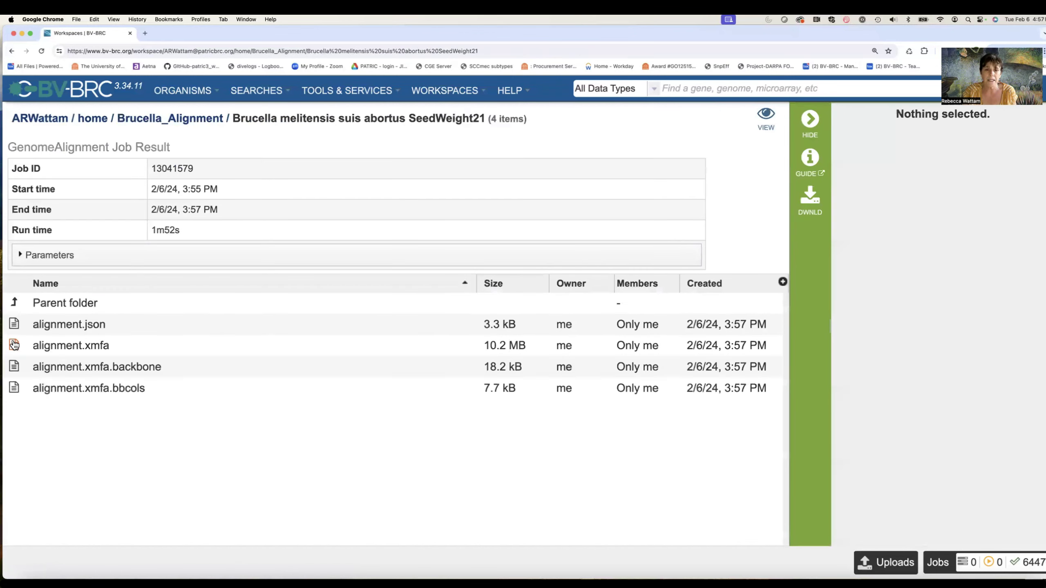
{"action": "left_click", "coordinate": [766, 118]}
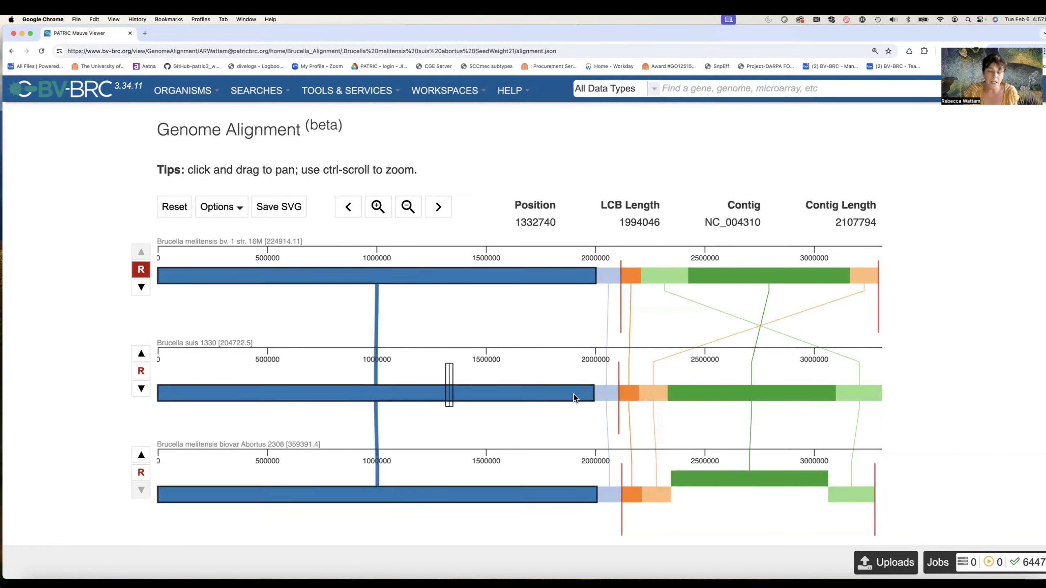
- Switch to the image viewer showing "Seed weight coarse fine.png" and move its window aside to examine the seed weight comparison
{"action": "left_click", "coordinate": [700, 579]}
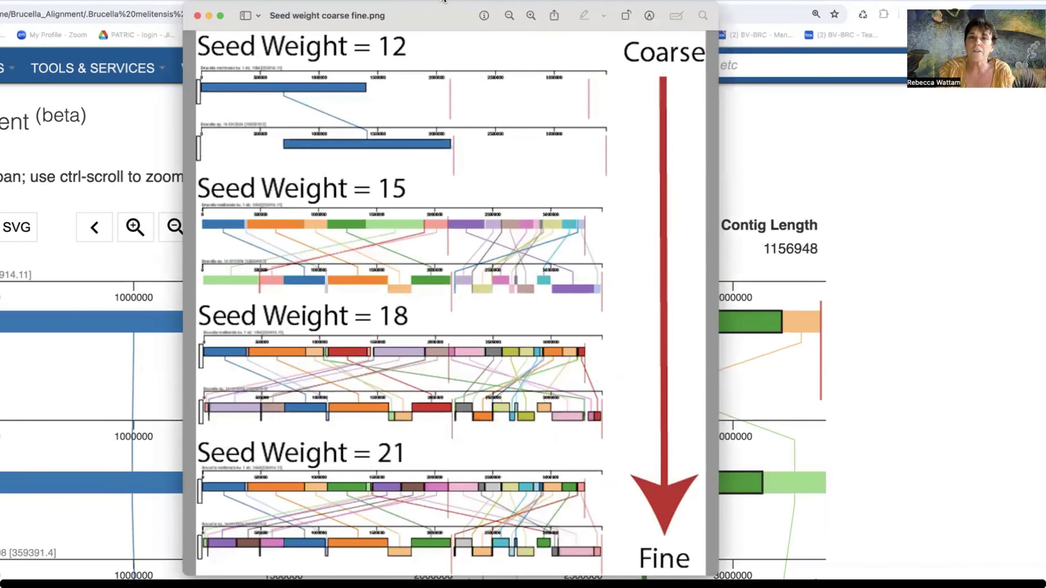
{"action": "left_click_drag", "start_coordinate": [413, 13], "coordinate": [230, 0]}
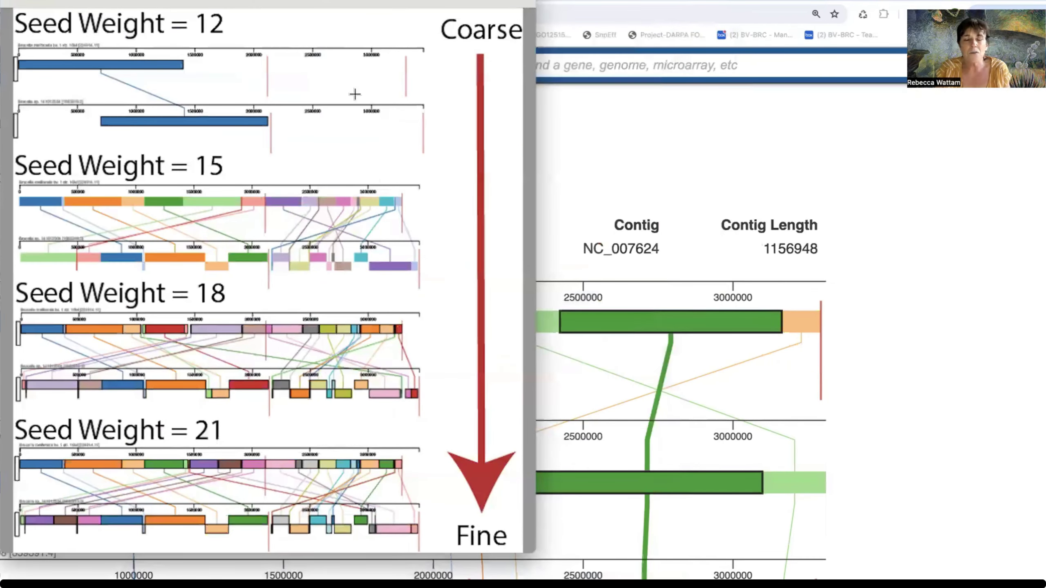